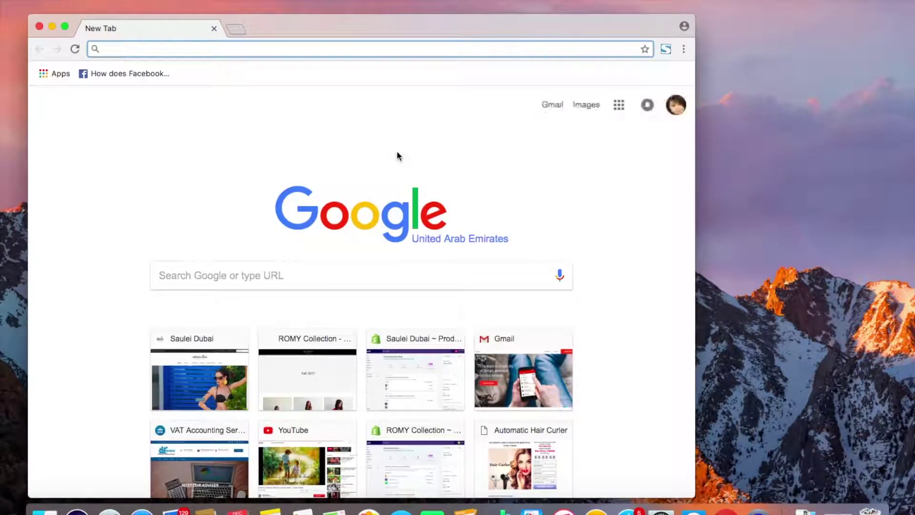
- Open the Saulei Dubai storefront and append /admin to its web address
left_click(65, 26)
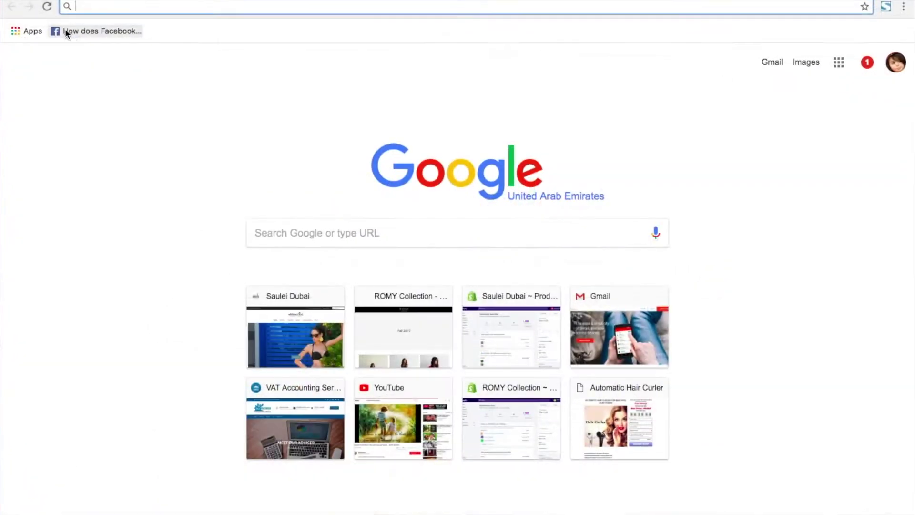
left_click(311, 333)
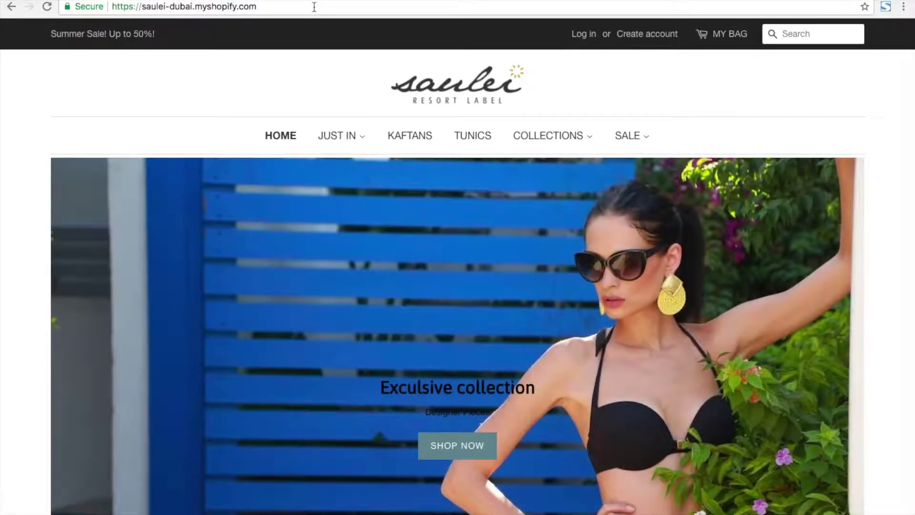
left_click(327, 6)
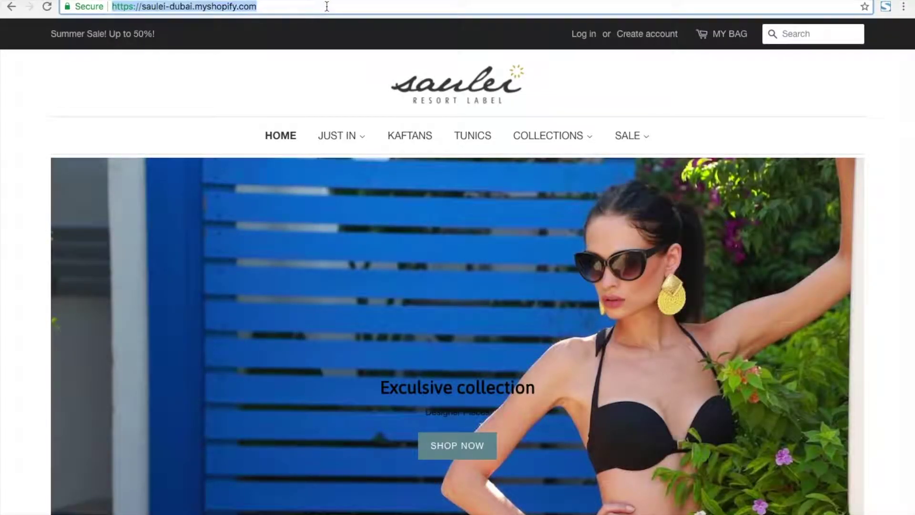
left_click(327, 6)
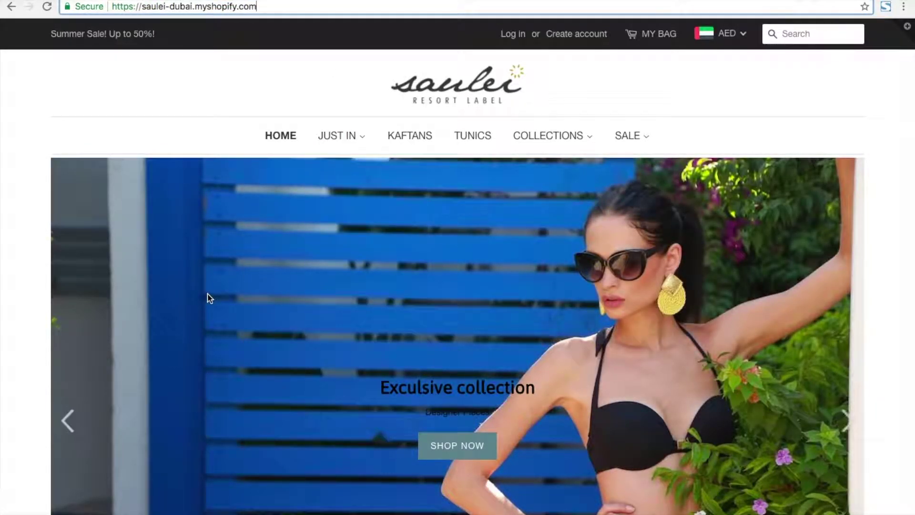
scroll(210, 298, "down", 10)
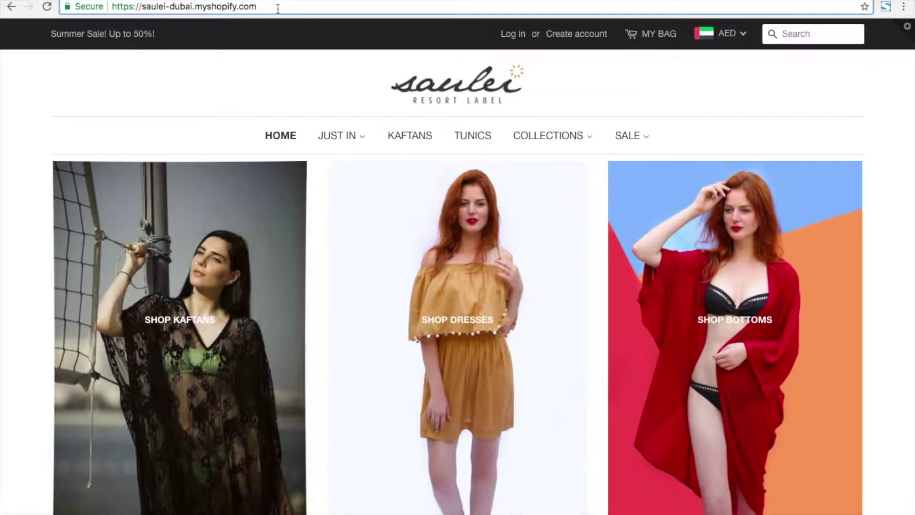
type("/")
type("admin")
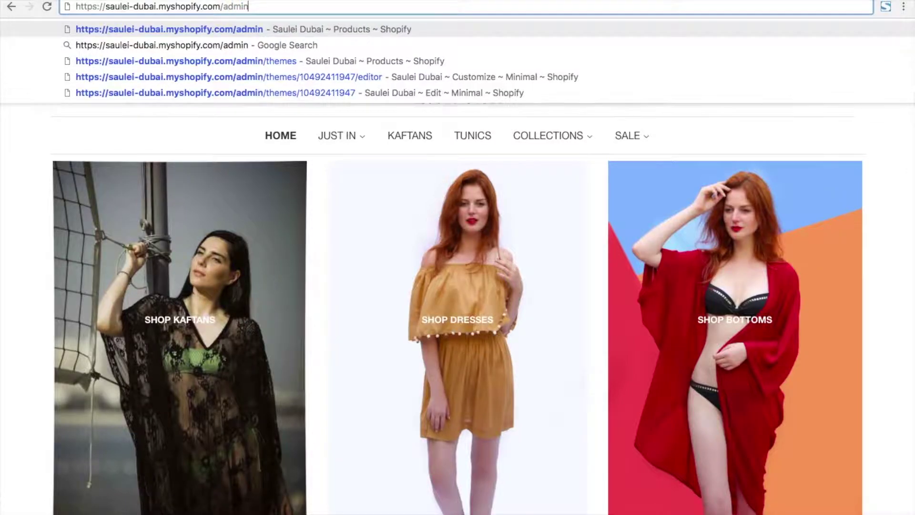
- Load the store's /admin page, go to Products and start a new product
key("Return")
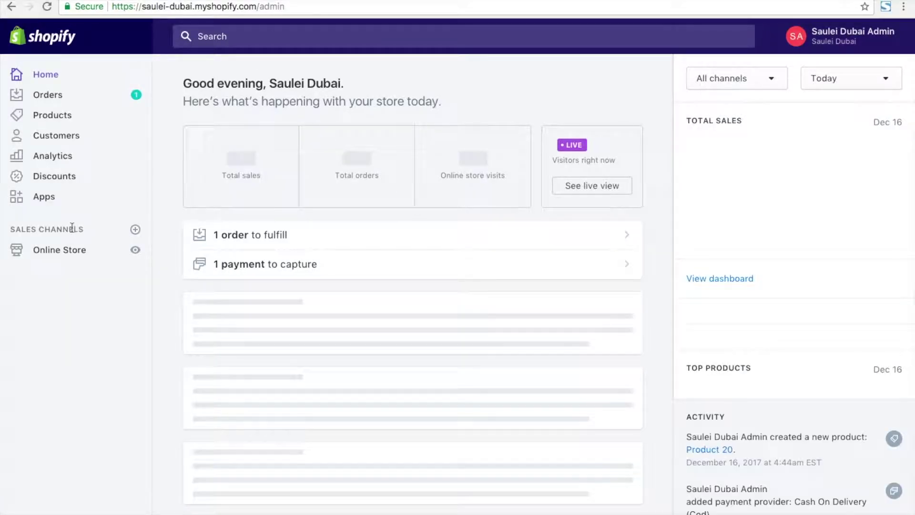
left_click(68, 123)
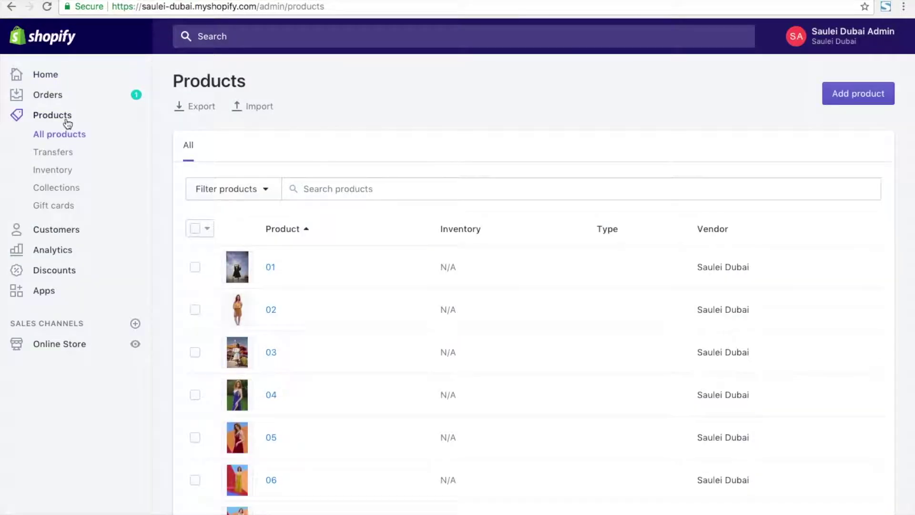
left_click(838, 101)
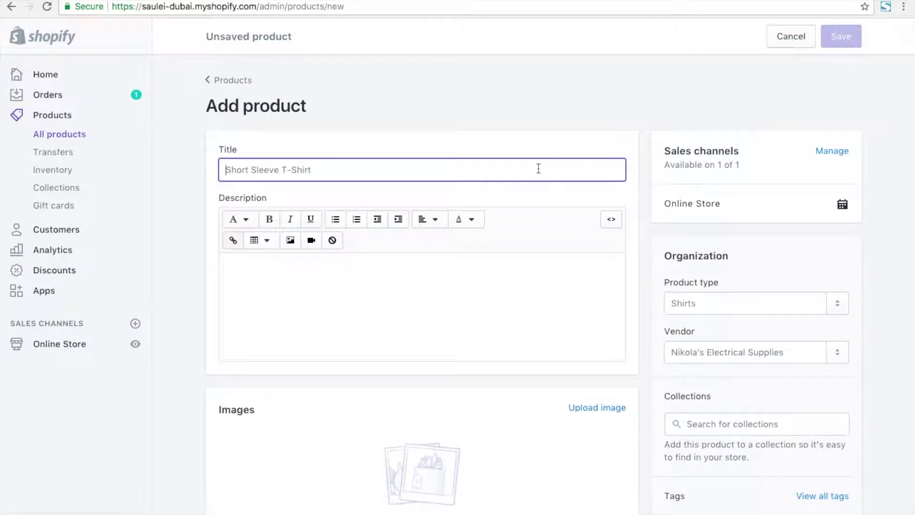
- Title the product 'Kaftan01' and give it the description 'Write description here'
type("Kaftan01")
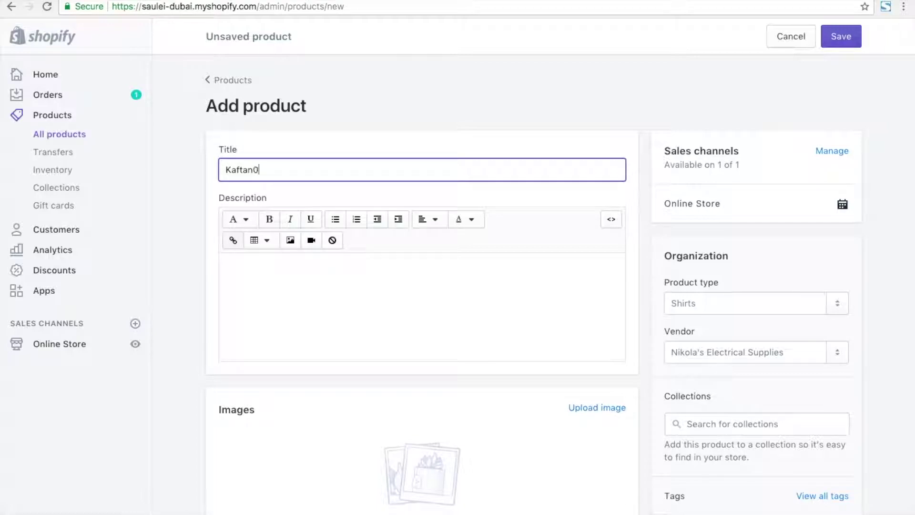
left_click(450, 297)
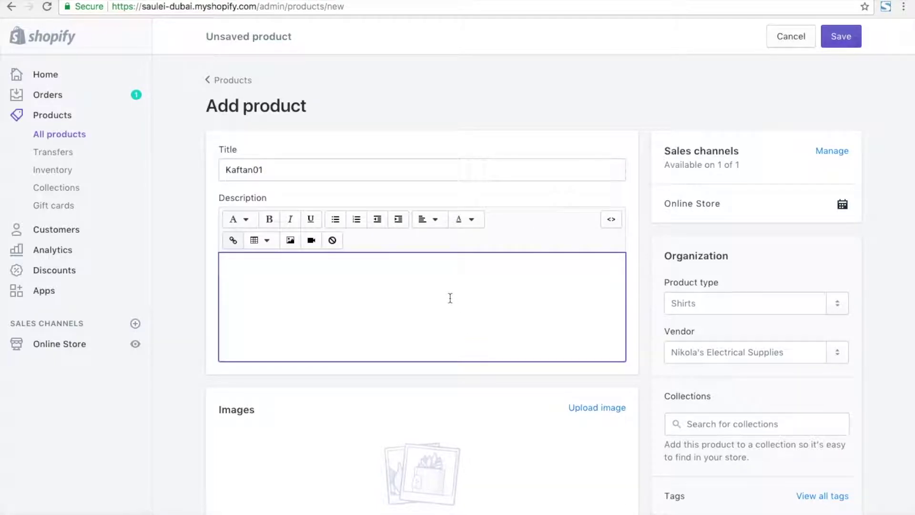
type("Write description")
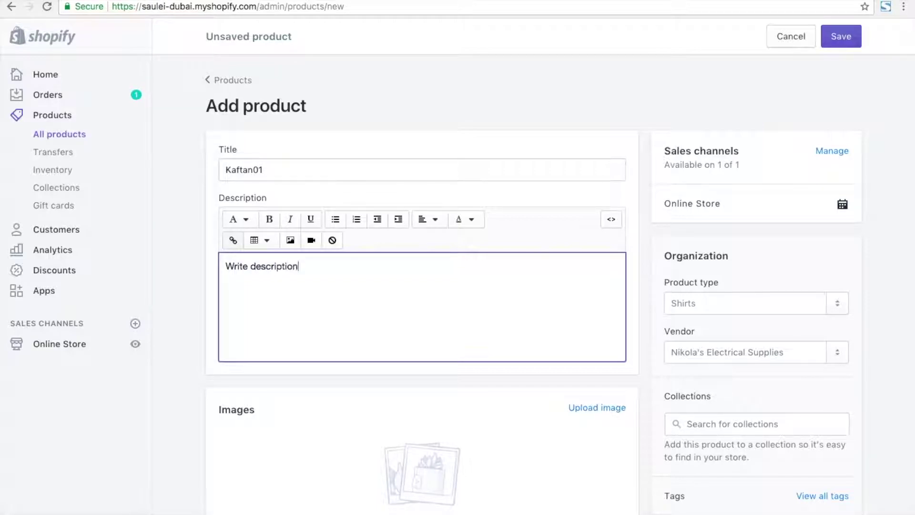
type(" here")
scroll(439, 476, "down", 3)
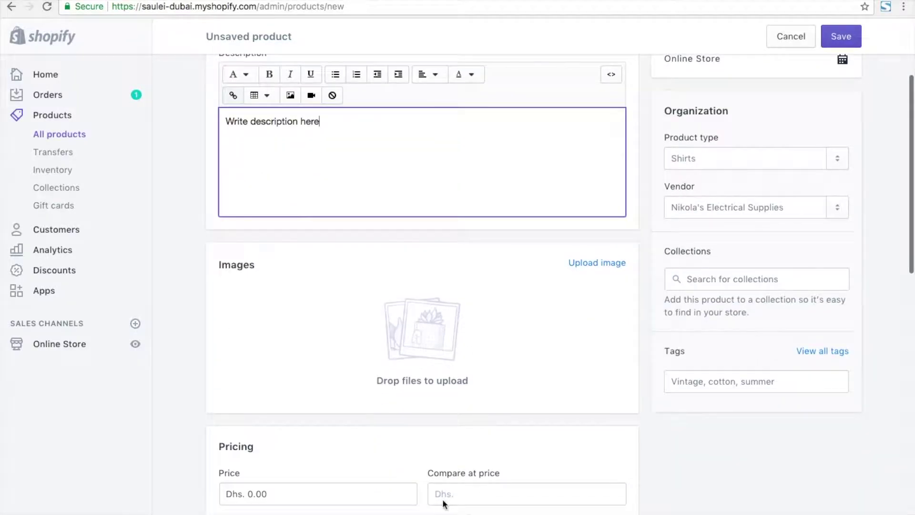
- Upload 0T6A8020-Edit P1.jpg and 0T6A8030-Edit P1.jpg from the Downloads wetransfer folder
left_click(608, 262)
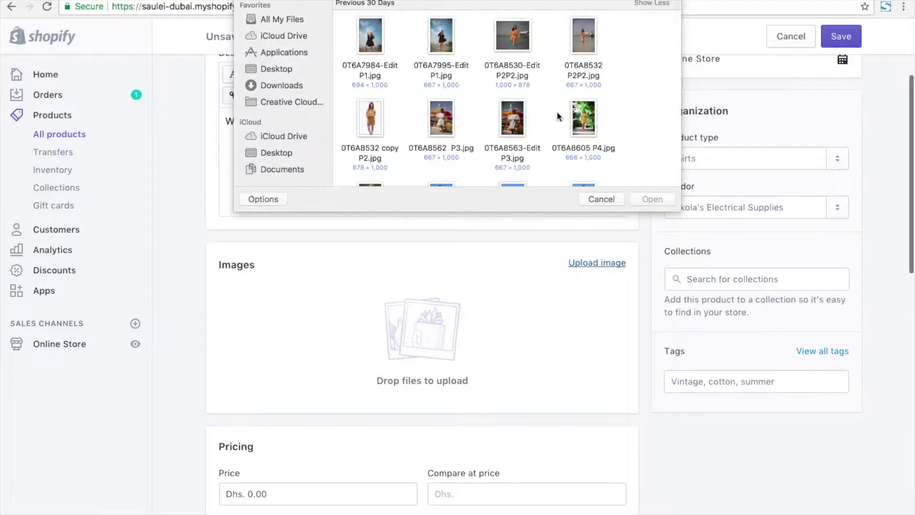
left_click(280, 84)
scroll(482, 132, "right", 10)
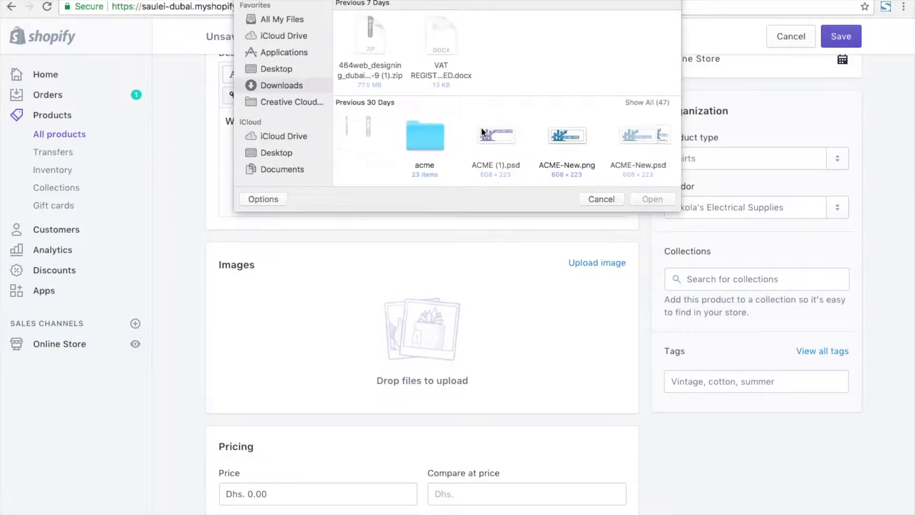
scroll(483, 132, "right", 10)
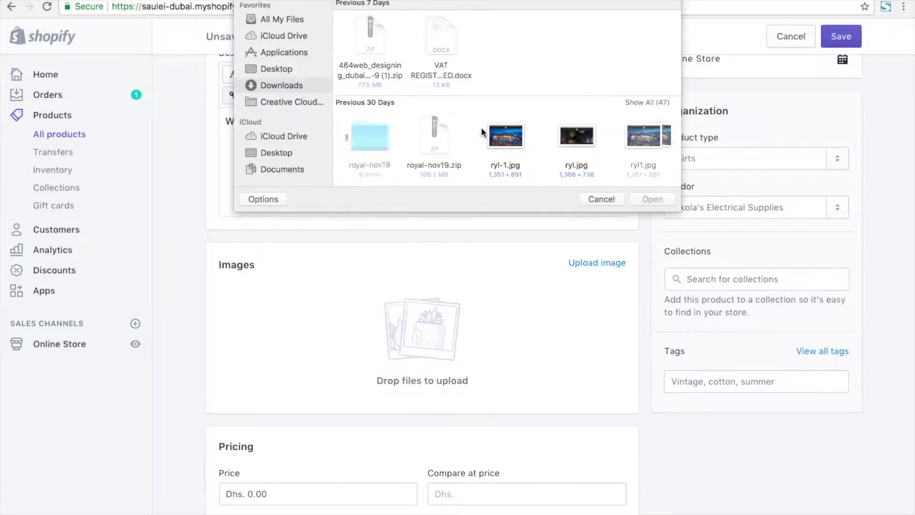
scroll(482, 132, "right", 10)
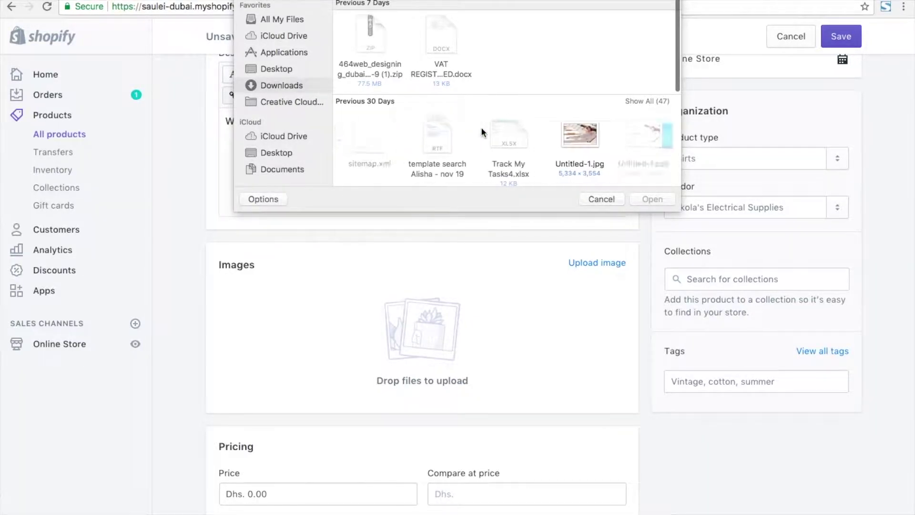
scroll(481, 127, "right", 3)
left_click(456, 135)
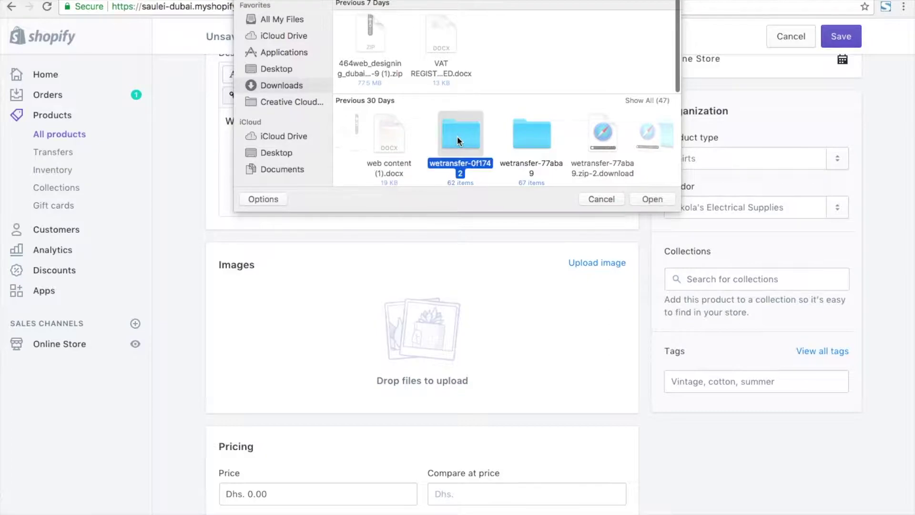
left_click(649, 200)
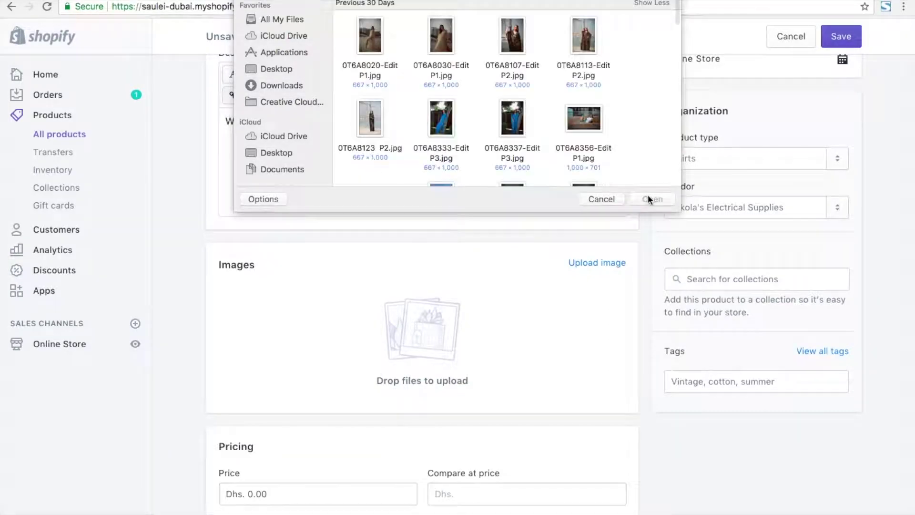
left_click(367, 52)
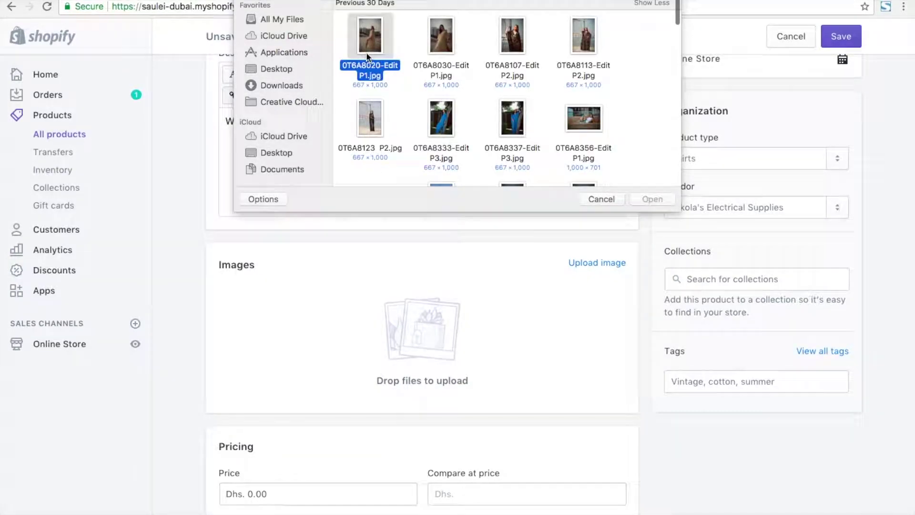
left_click(450, 47, "shift")
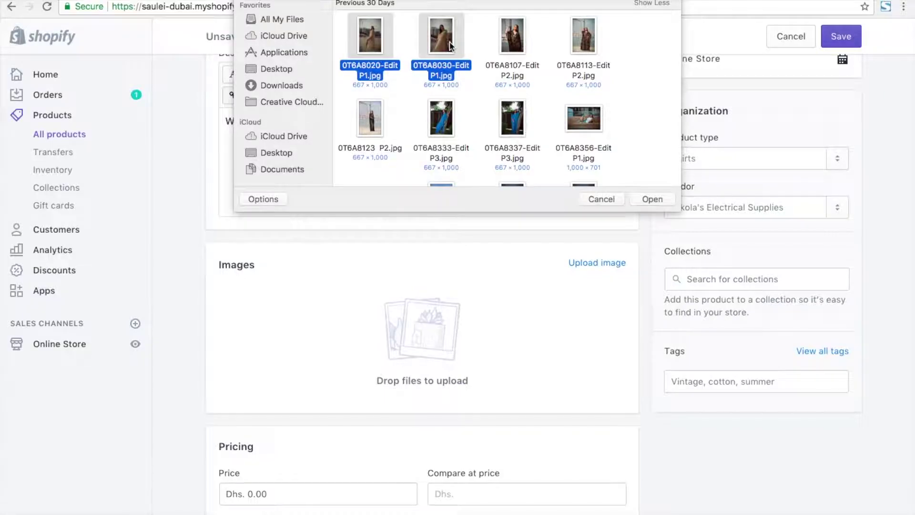
left_click(657, 196)
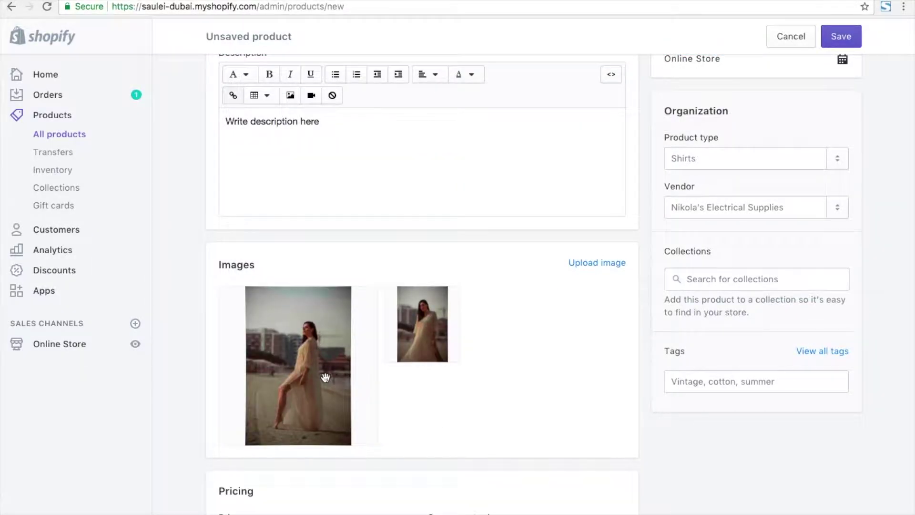
- Delete the 0.00 in the Pricing section's Price field and type a new entry
mouse_move(317, 369)
scroll(507, 368, "down", 5)
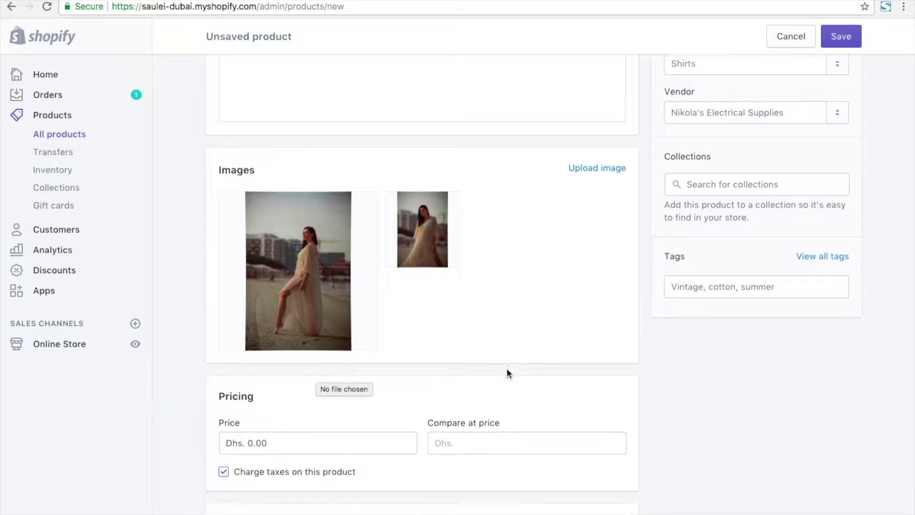
left_click(341, 297)
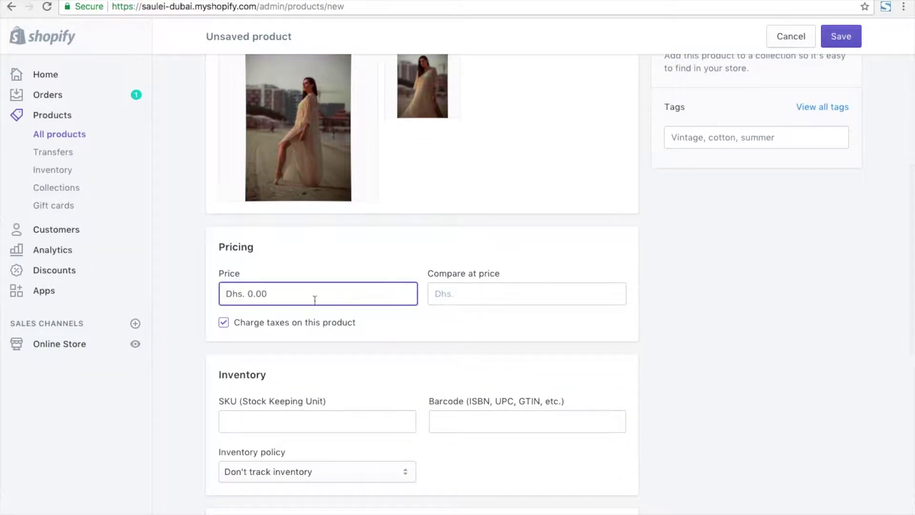
key("BackSpace")
key("BackSpace")
key("BackSpace")
key("BackSpace")
type("8")
- Enter SKU 01 for the product, replacing the mistyped text
scroll(374, 409, "down", 1)
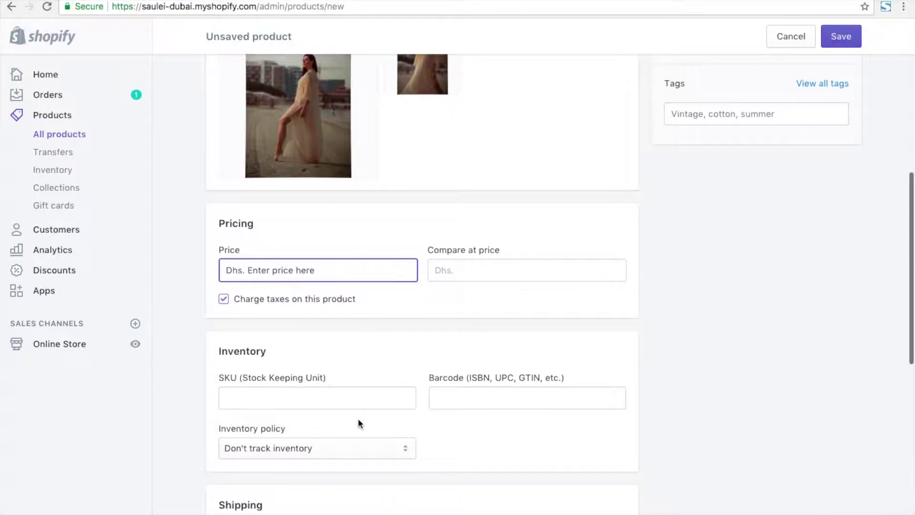
left_click(362, 390)
type("A")
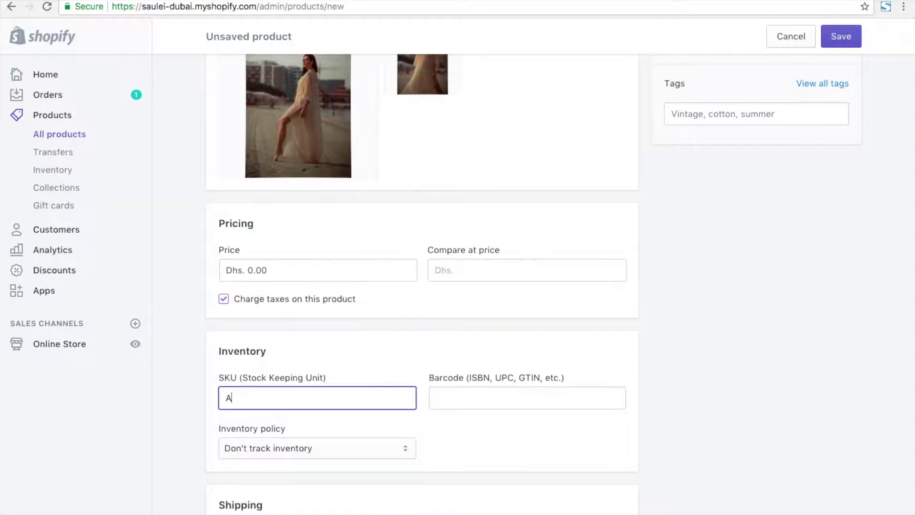
type("dd th e")
key("BackSpace")
key("BackSpace")
key("BackSpace")
key("BackSpace")
key("BackSpace")
key("BackSpace")
key("BackSpace")
key("BackSpace")
key("BackSpace")
key("BackSpace")
key("BackSpace")
key("BackSpace")
scroll(399, 459, "down", 1)
type("01")
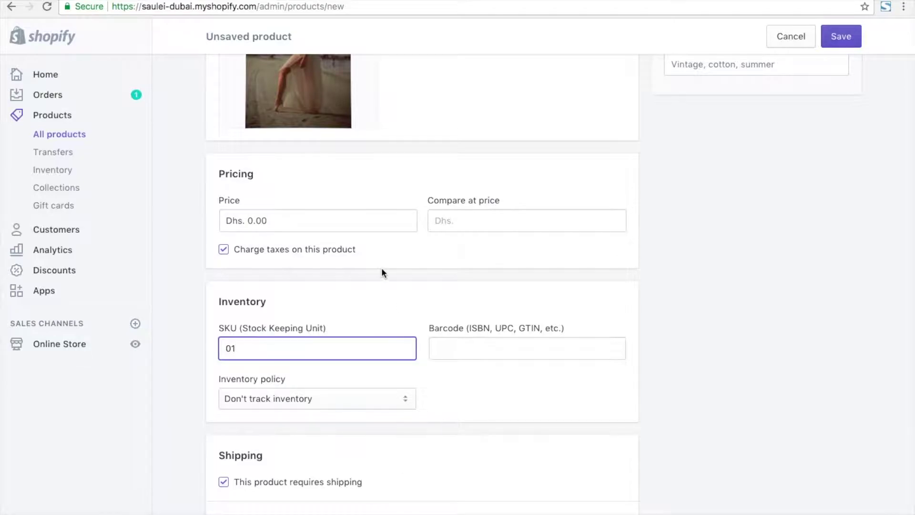
- Set the product price to Dhs. 100.00
left_click(359, 220)
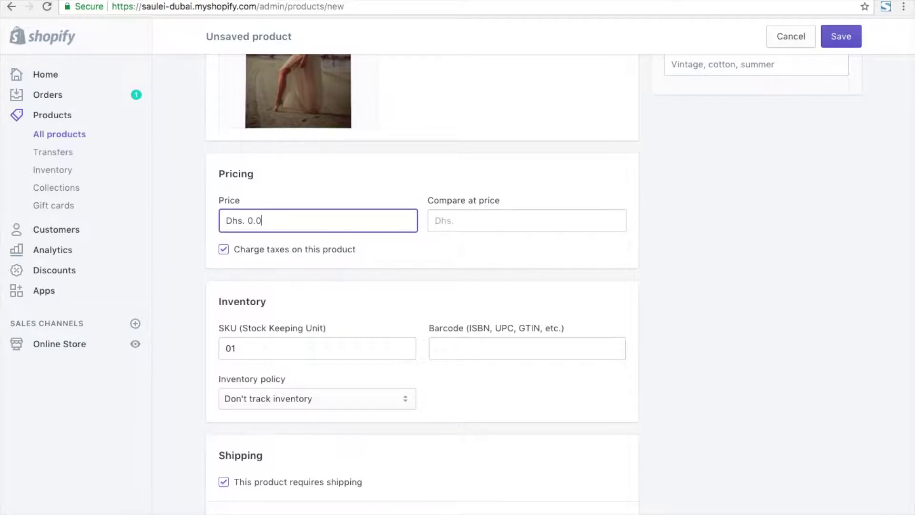
key("BackSpace")
key("BackSpace")
type("10")
left_click(453, 267)
scroll(423, 390, "down", 7)
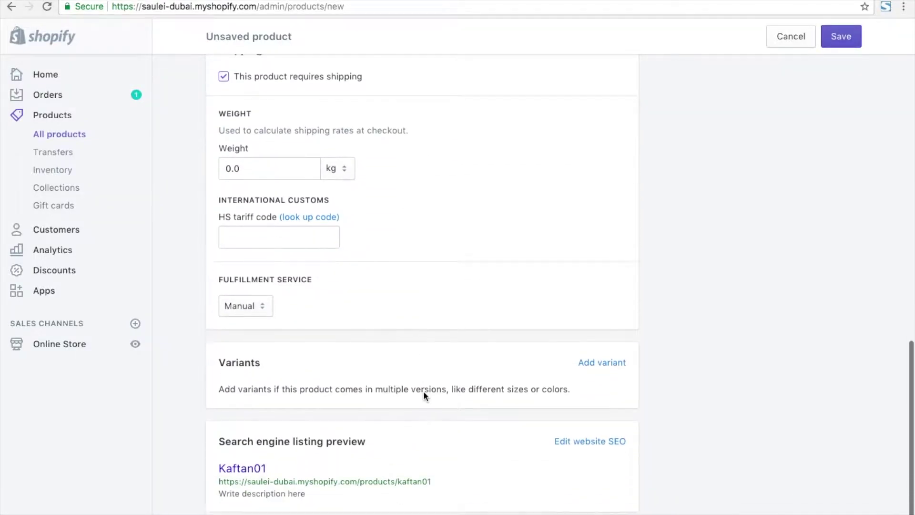
scroll(423, 396, "up", 1)
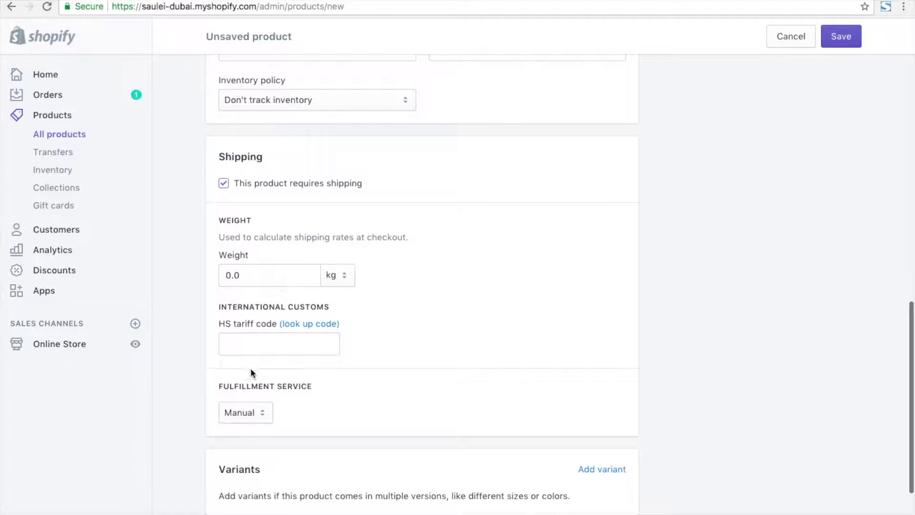
scroll(355, 444, "down", 3)
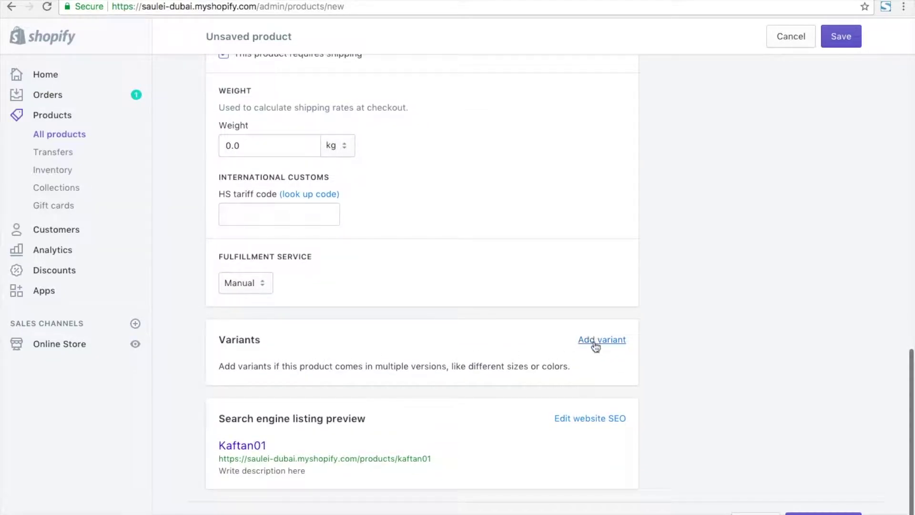
- Add a Size option with values M, L and XL
left_click(596, 340)
scroll(450, 393, "down", 2)
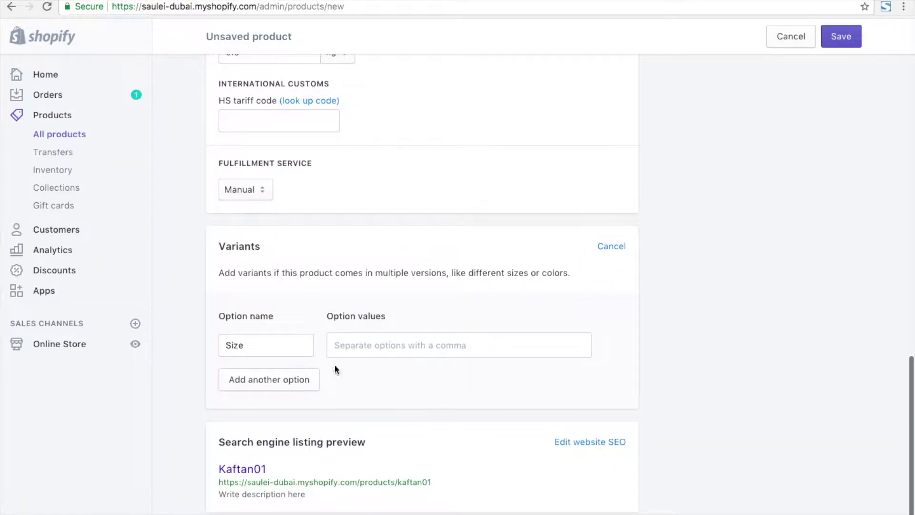
double_click(296, 351)
left_click(375, 343)
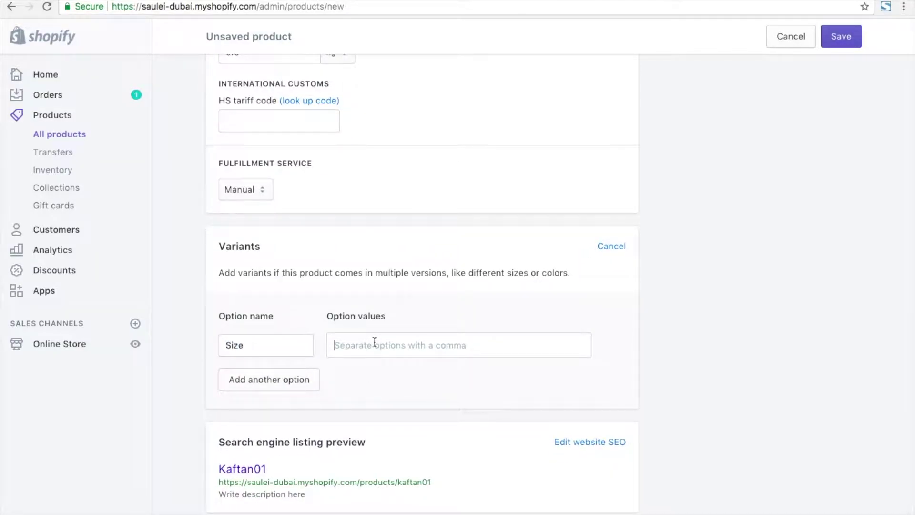
type("M")
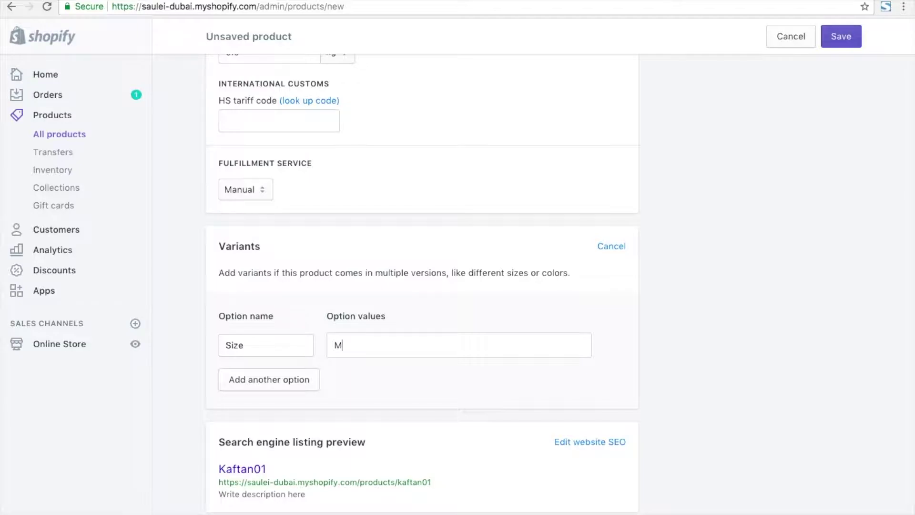
key("Return")
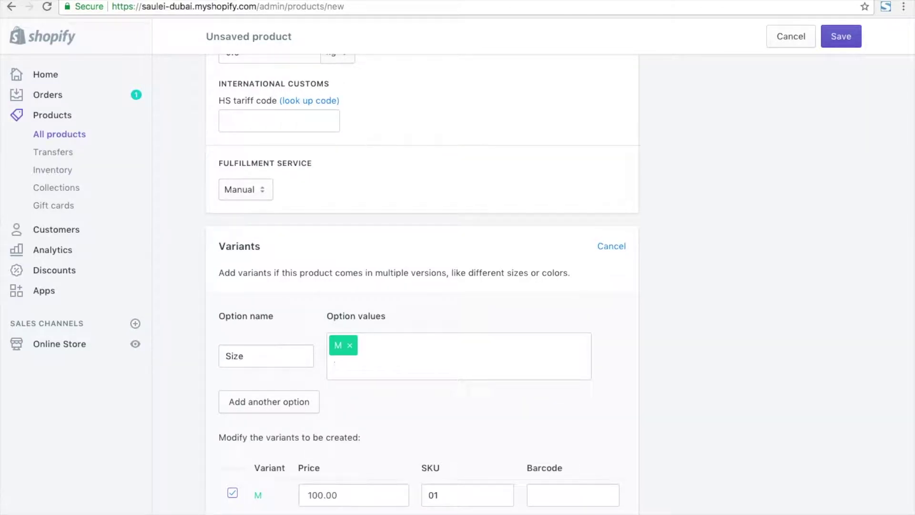
type("L")
key("Return")
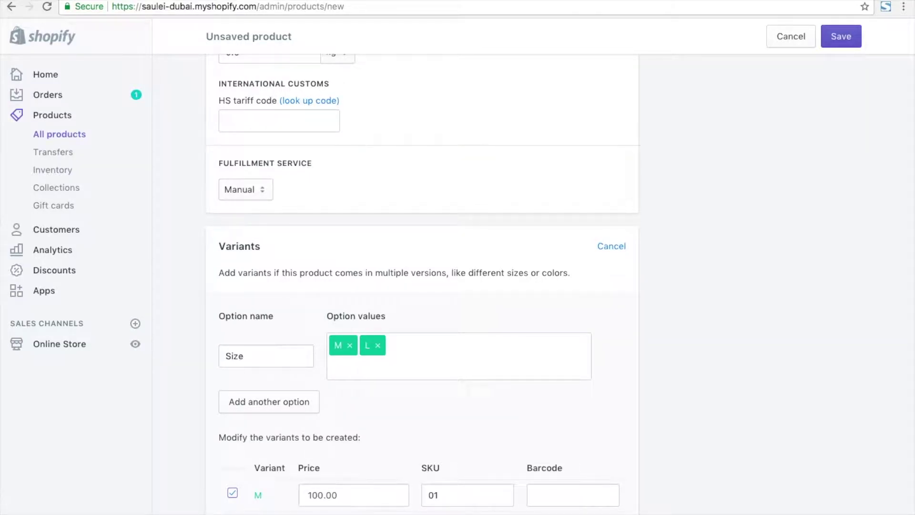
type("XL")
key("Return")
scroll(399, 452, "down", 2)
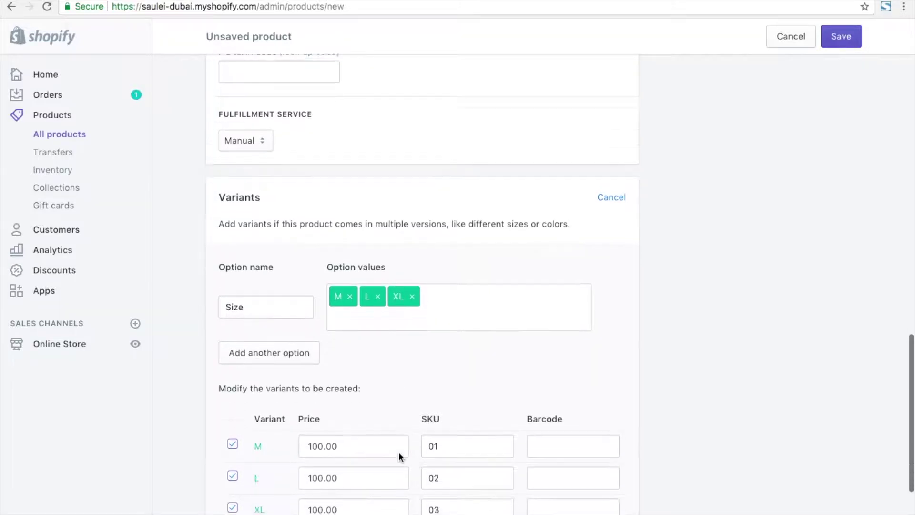
scroll(398, 452, "down", 2)
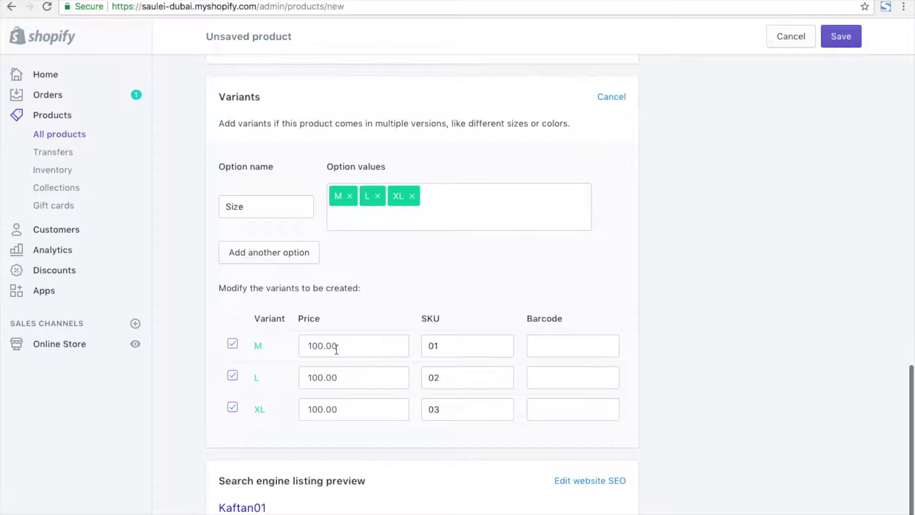
- Set the L variant price to 101.00 and the XL variant to 102.00
left_click(323, 378)
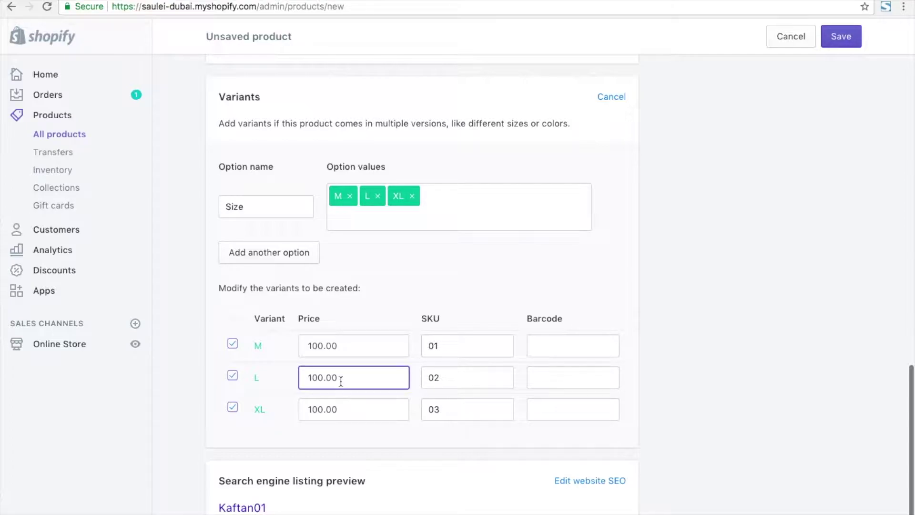
key("BackSpace")
type("1")
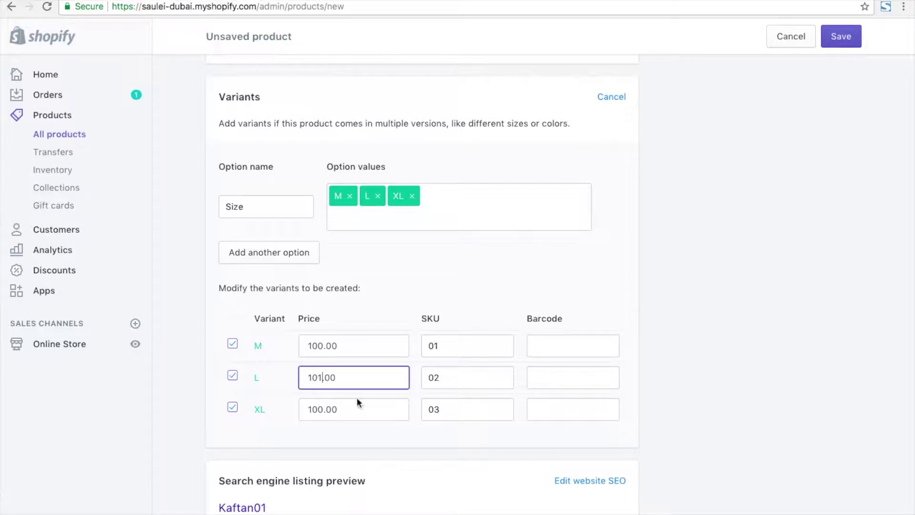
left_click(325, 409)
key("BackSpace")
type("2")
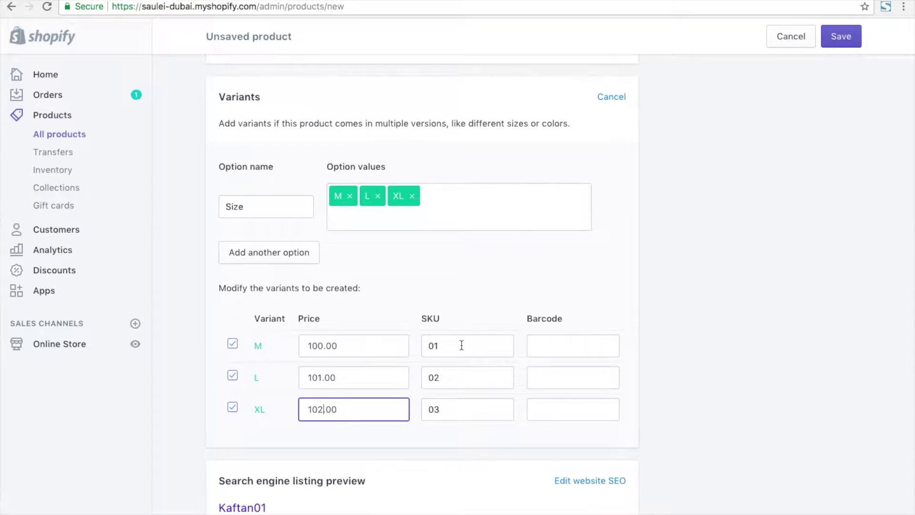
scroll(433, 478, "down", 2)
- Tick SHOP KAFTANS in the product's Collections dropdown
scroll(433, 478, "up", 12)
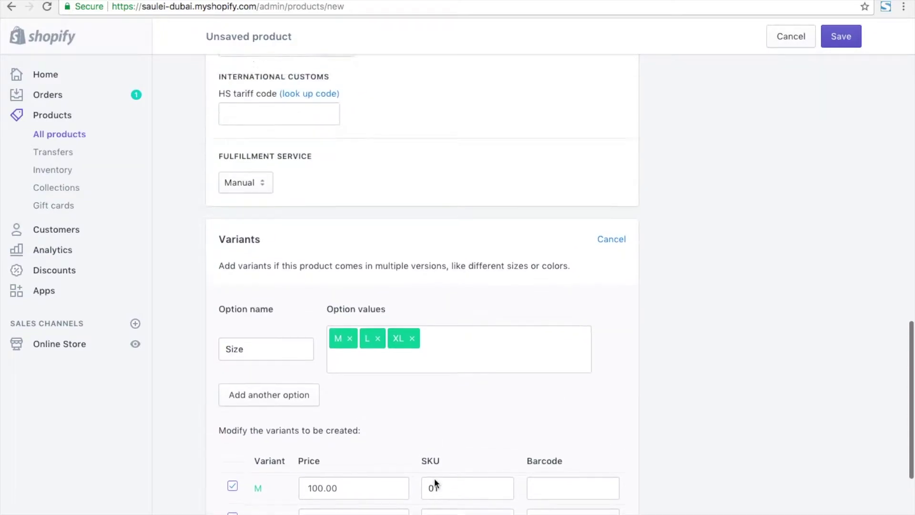
scroll(434, 477, "up", 6)
scroll(752, 203, "up", 1)
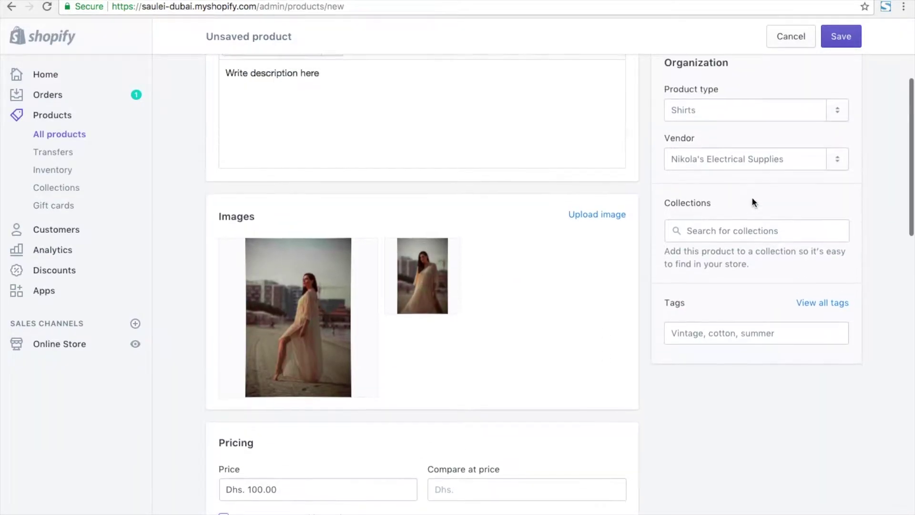
left_click(742, 232)
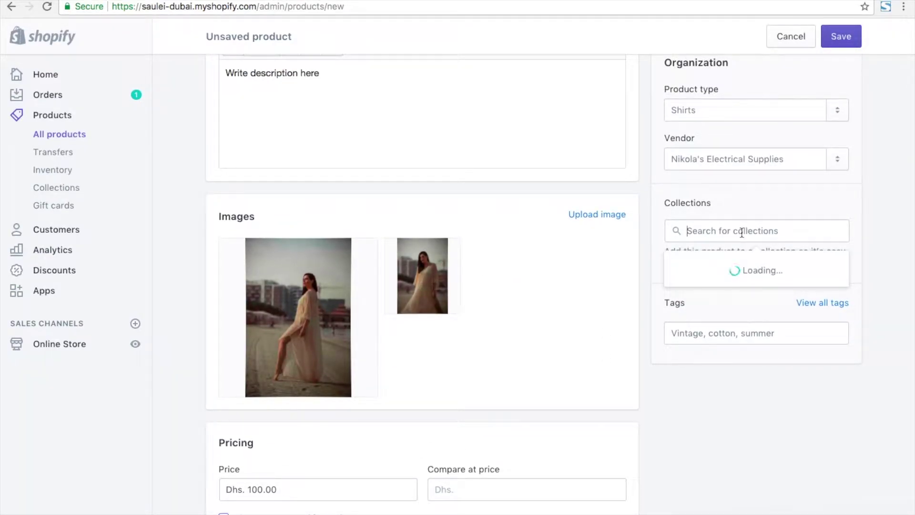
left_click(738, 328)
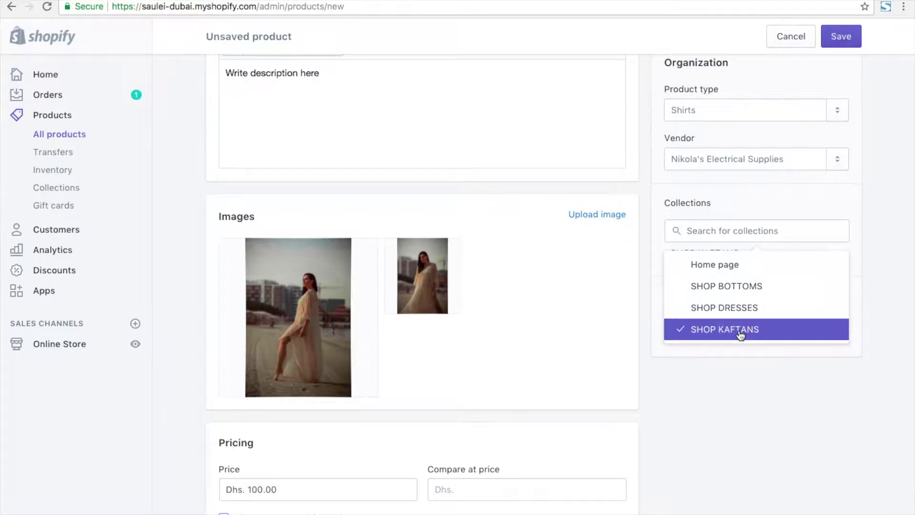
left_click(767, 373)
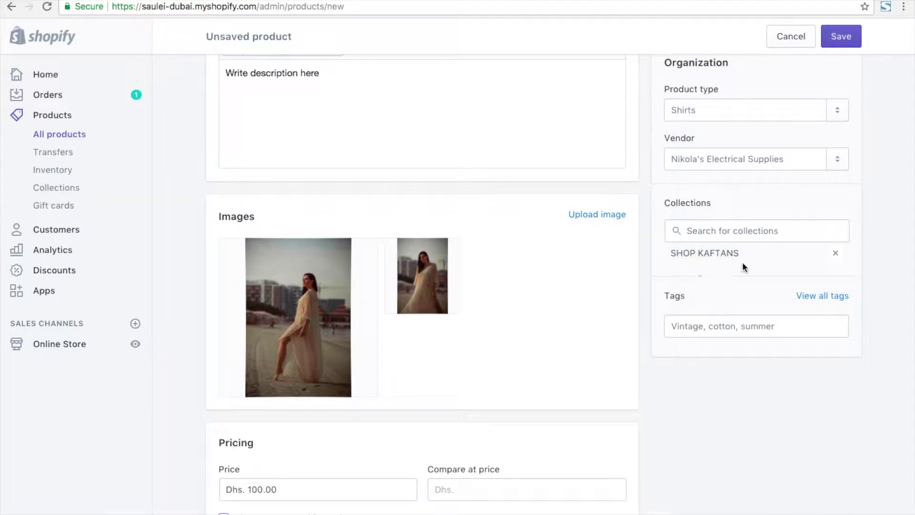
- Save the new Kaftan01 product
scroll(778, 229, "up", 4)
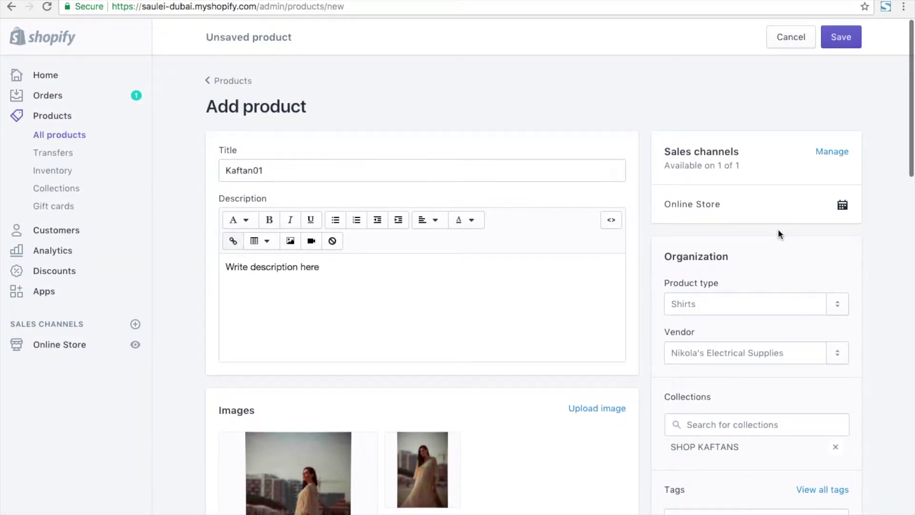
left_click(837, 304)
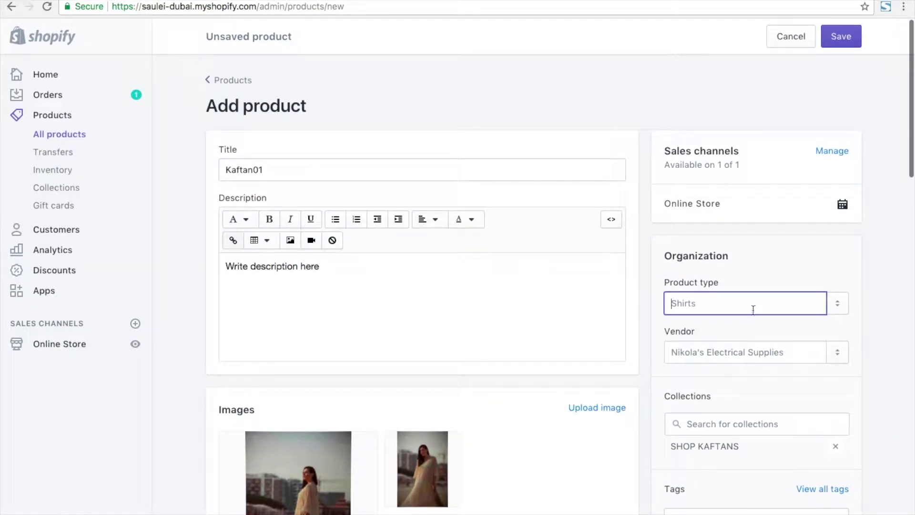
left_click(837, 46)
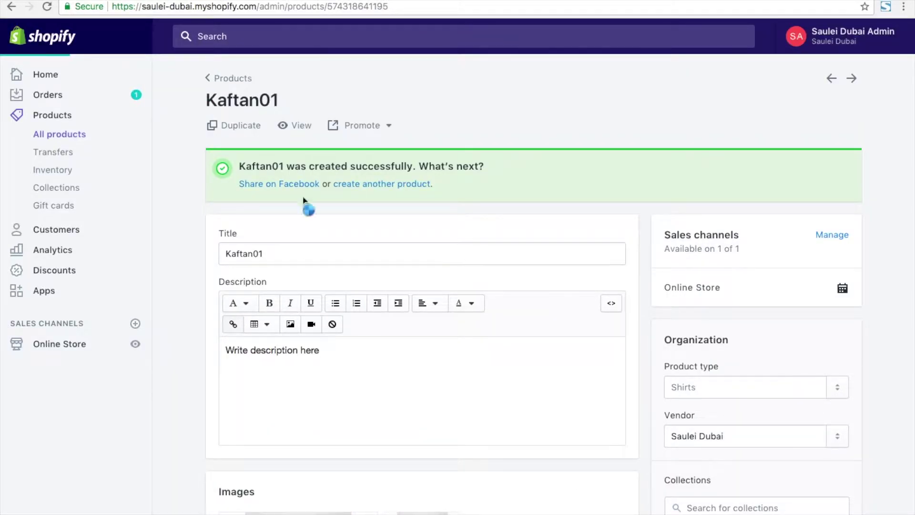
- Scroll the saved product page to check the 'Kaftan01 was created successfully' confirmation
scroll(325, 239, "down", 4)
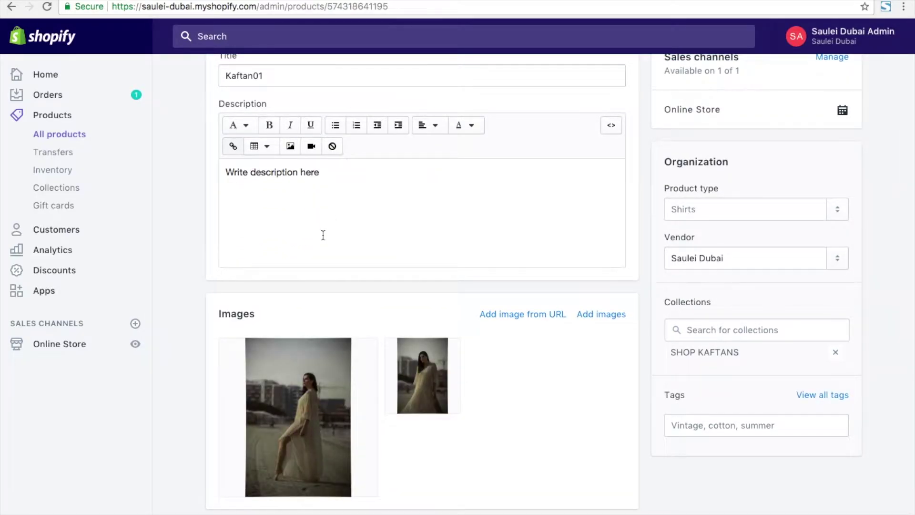
scroll(323, 235, "up", 4)
- In a new tab, browse the storefront's SHOP KAFTANS collection and open Kaftan01's product page
key("ctrl+t")
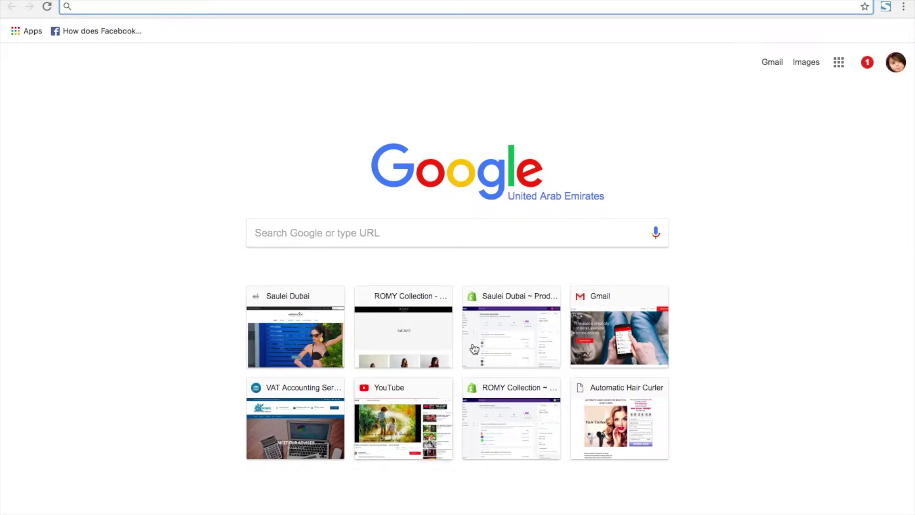
left_click(295, 339)
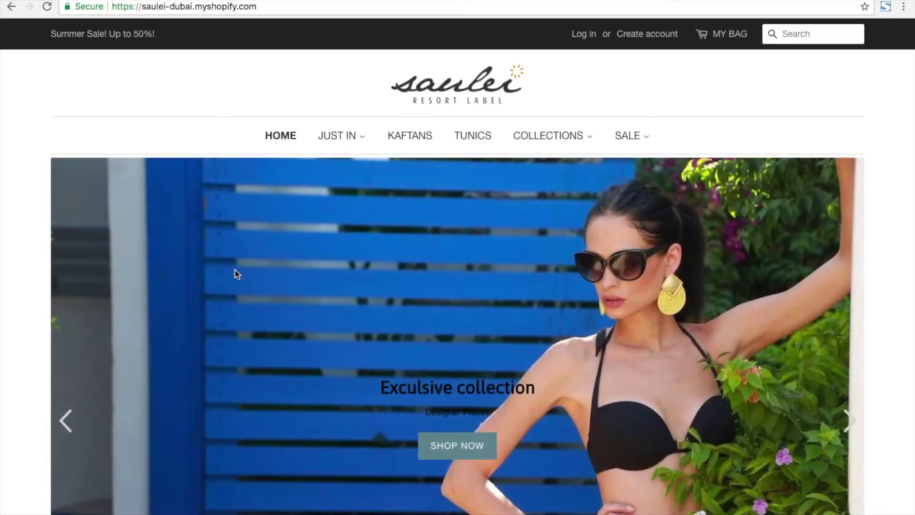
scroll(257, 299, "down", 8)
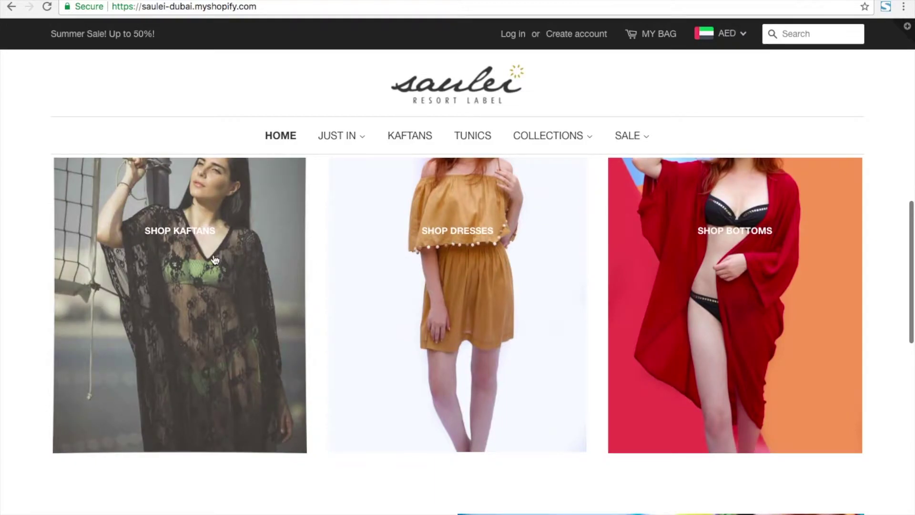
left_click(214, 260)
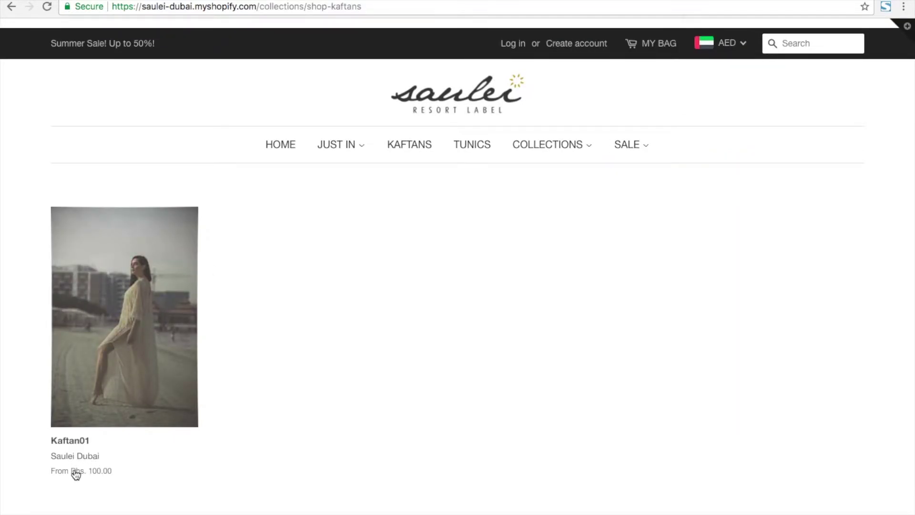
left_click(118, 359)
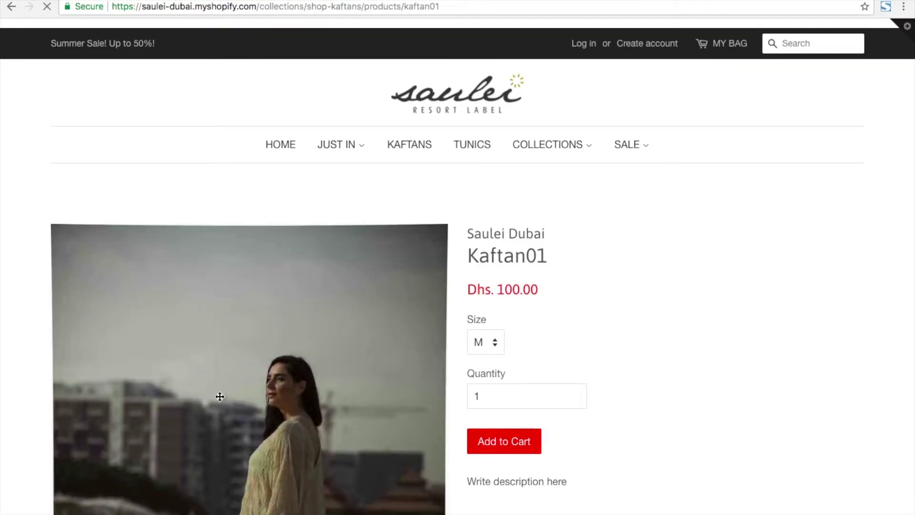
- Browse Kaftan01's product page and preview the price for size L
scroll(220, 396, "down", 3)
scroll(184, 357, "down", 2)
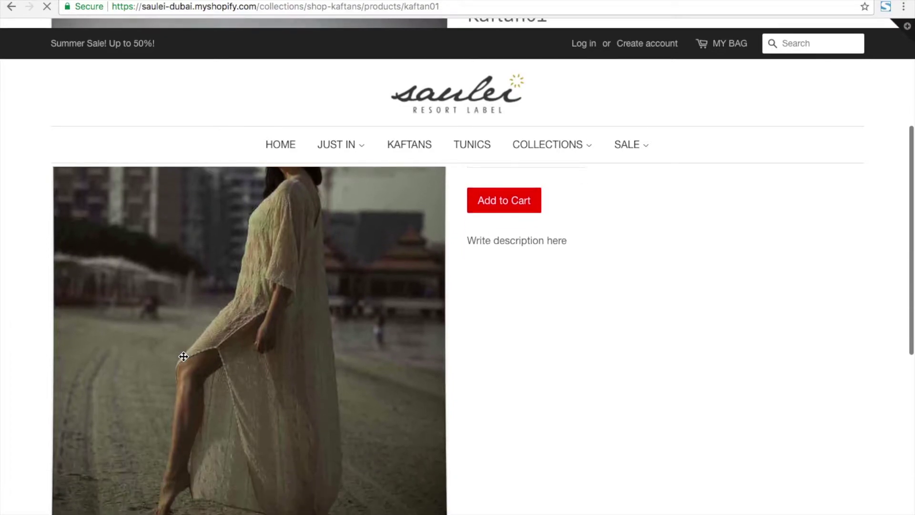
scroll(184, 357, "down", 10)
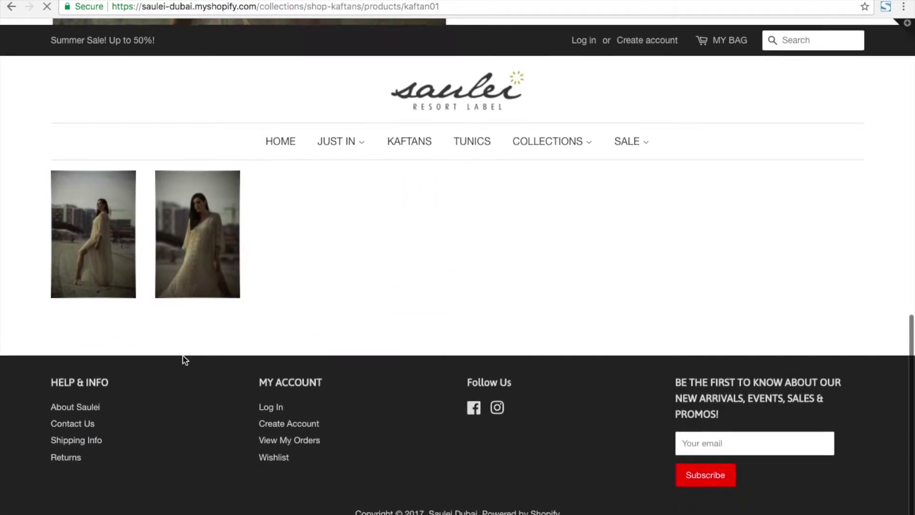
scroll(183, 357, "up", 10)
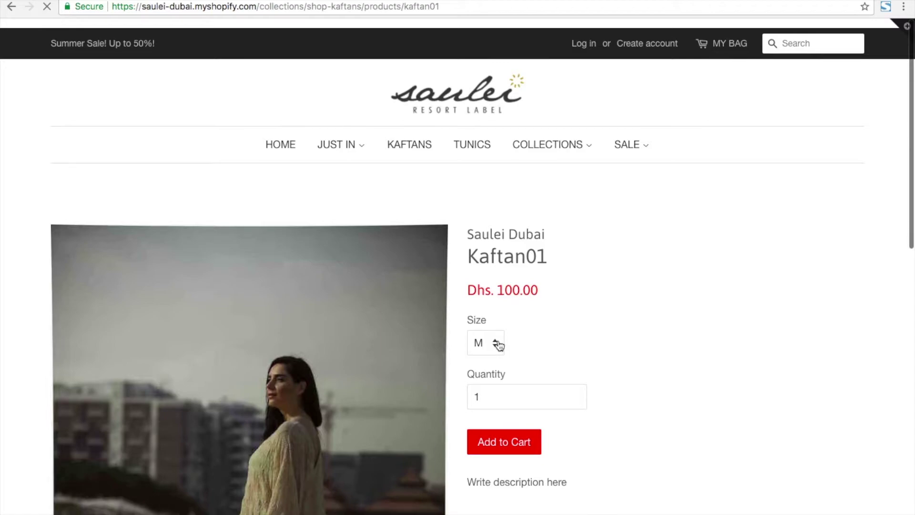
left_click(498, 343)
left_click(494, 355)
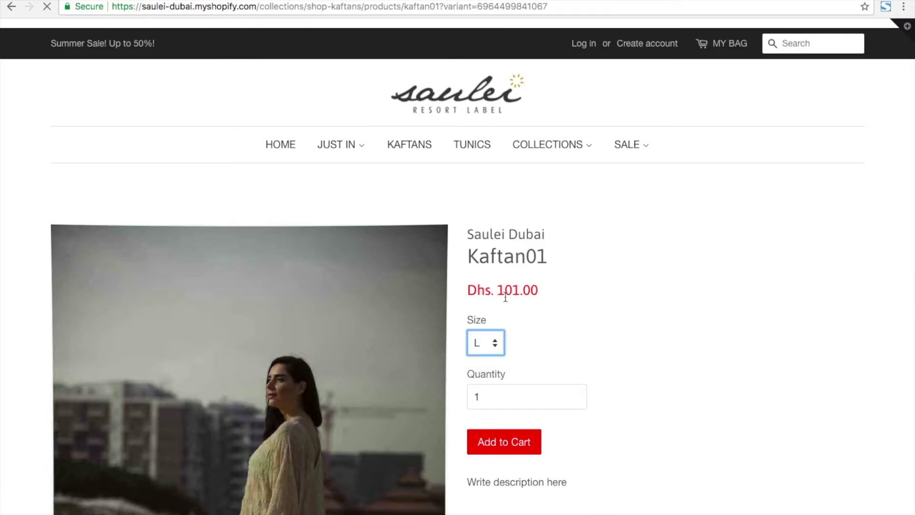
- Select size XL at Dhs. 102.00 and set the quantity to 2
left_click(498, 343)
left_click(489, 357)
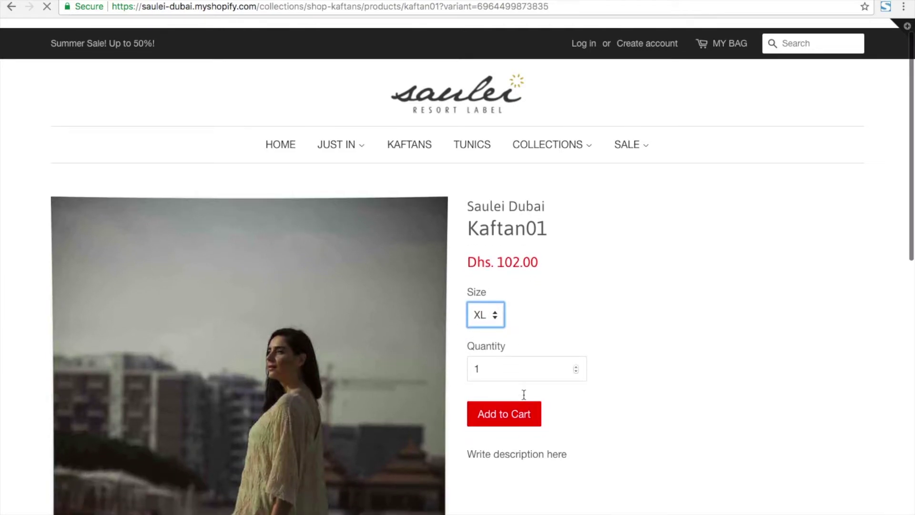
left_click(576, 367)
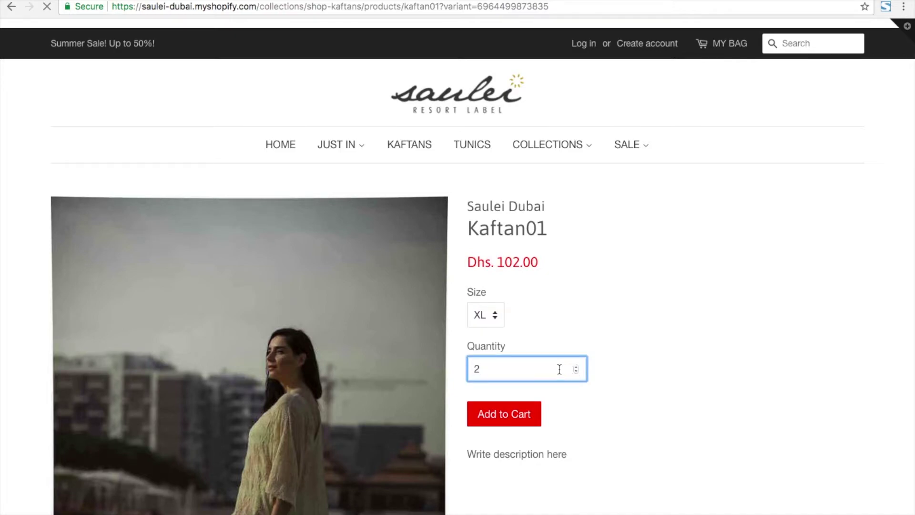